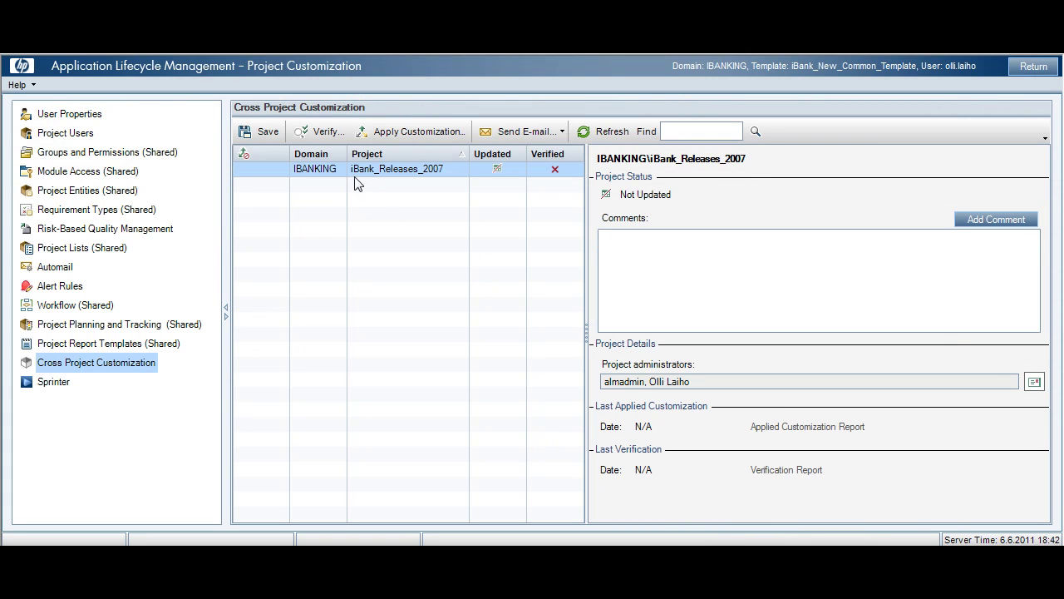
Step: Verify iBank_Releases_2007 against the template and browse the failed report to item 3.1.1.10
left_click(323, 133)
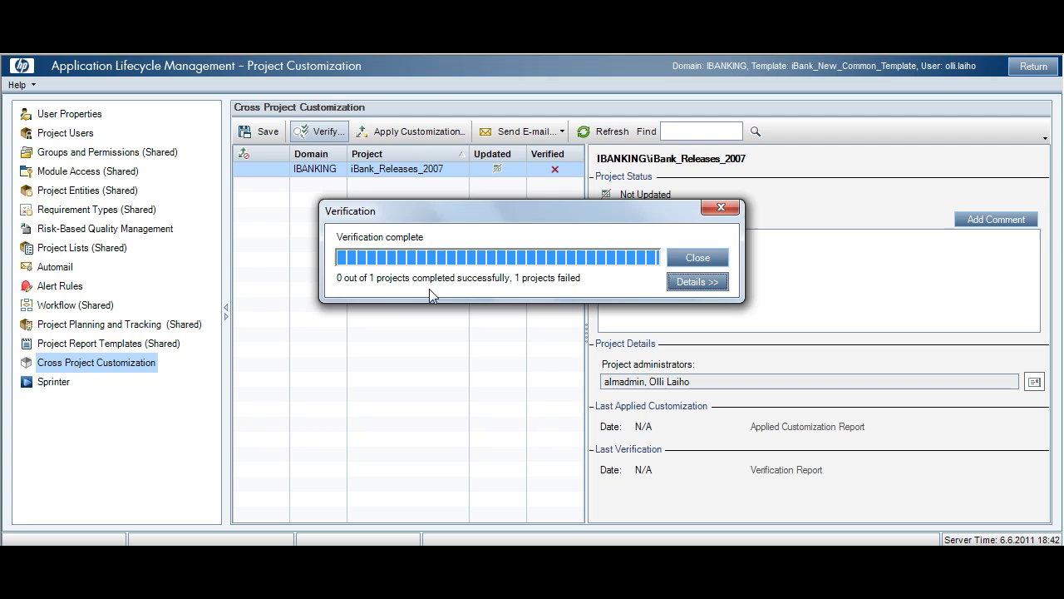
left_click(715, 284)
left_click(665, 327)
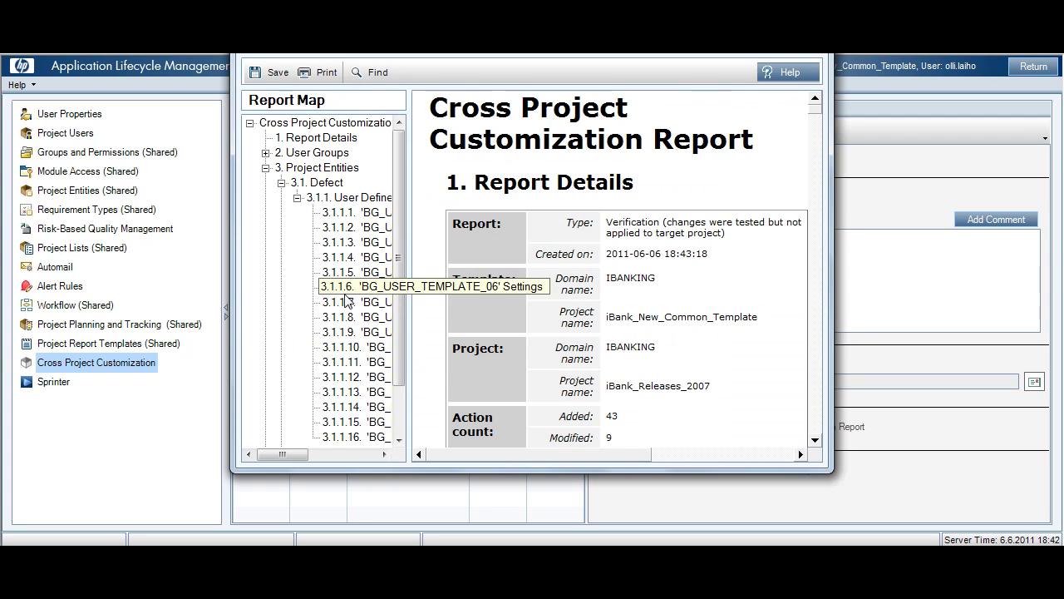
left_click(356, 347)
left_click(356, 348)
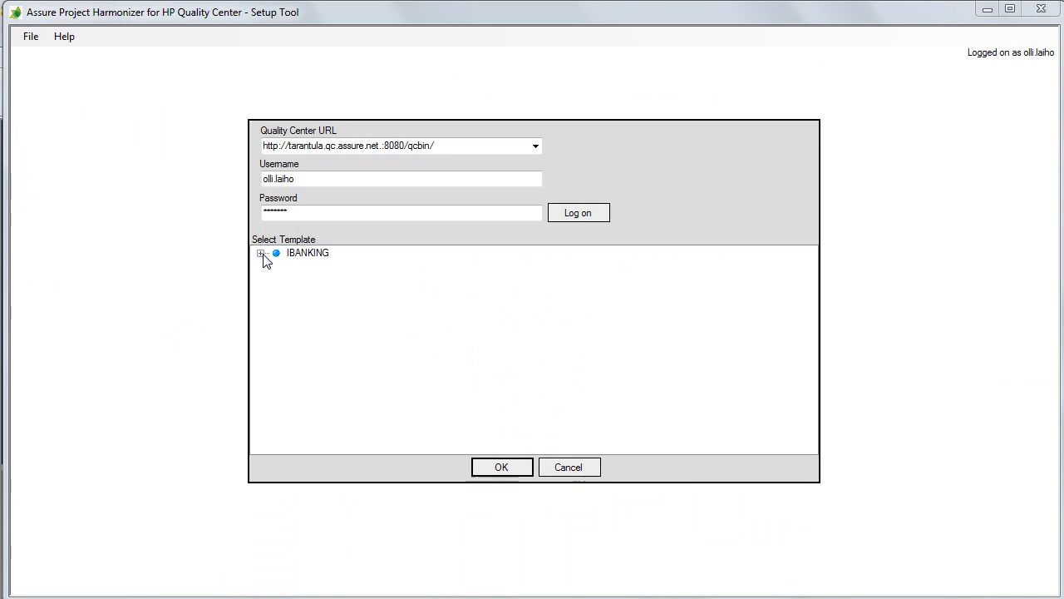
Step: Load iBank_New_Common_Template and describe Originator as 'Originator of the Requirement. Full name and email address'
left_click(262, 254)
left_click(340, 265)
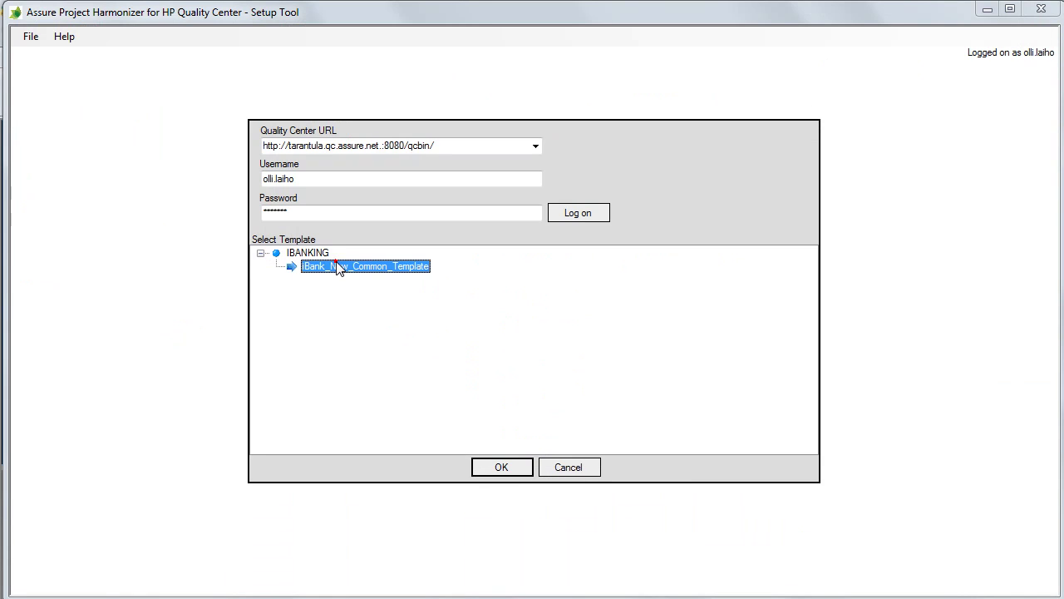
left_click(508, 472)
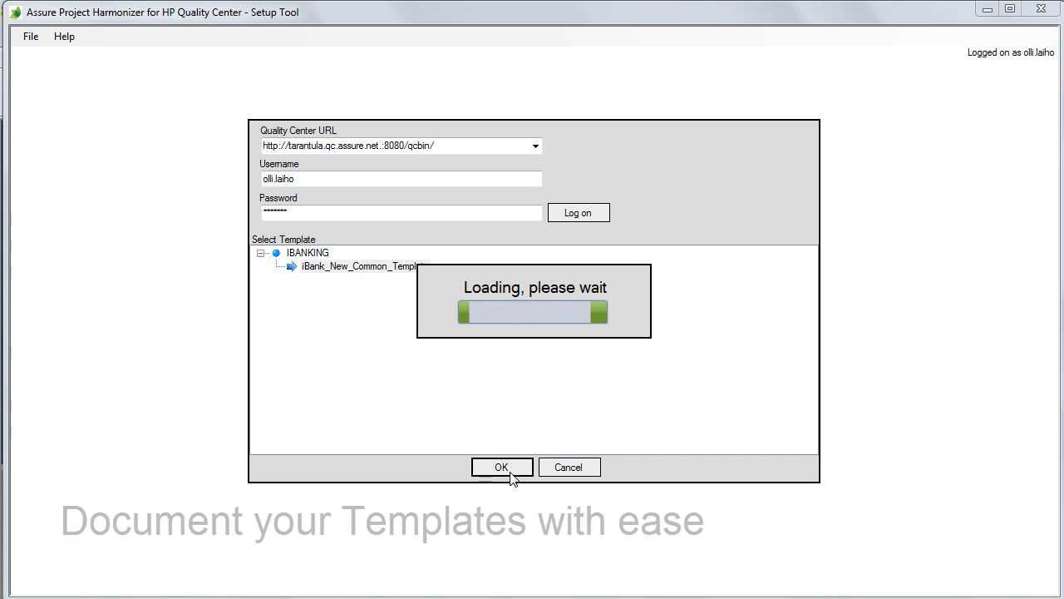
left_click(658, 143)
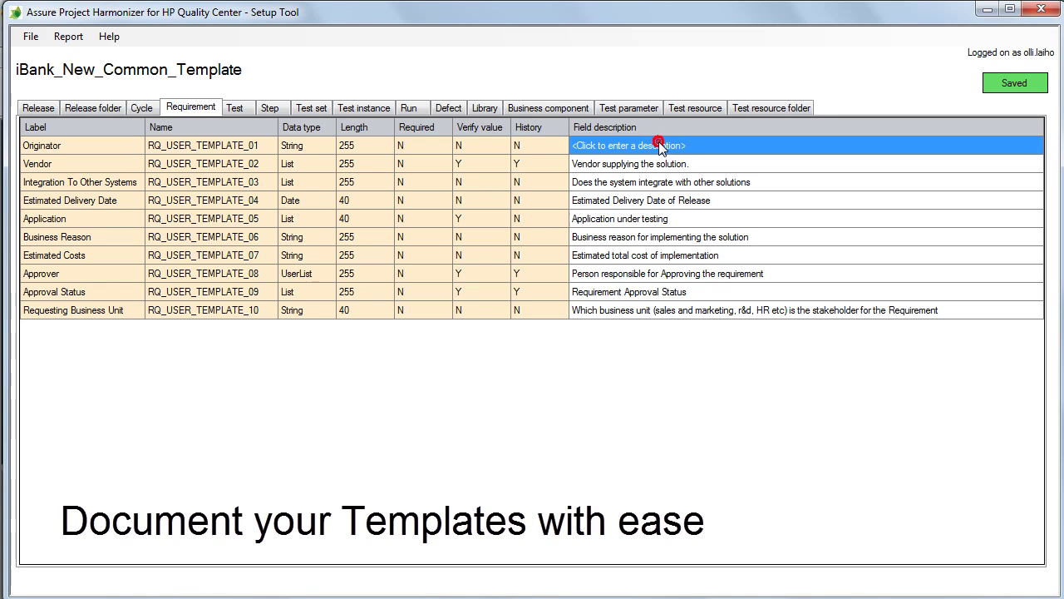
left_click(658, 143)
type("Originator ")
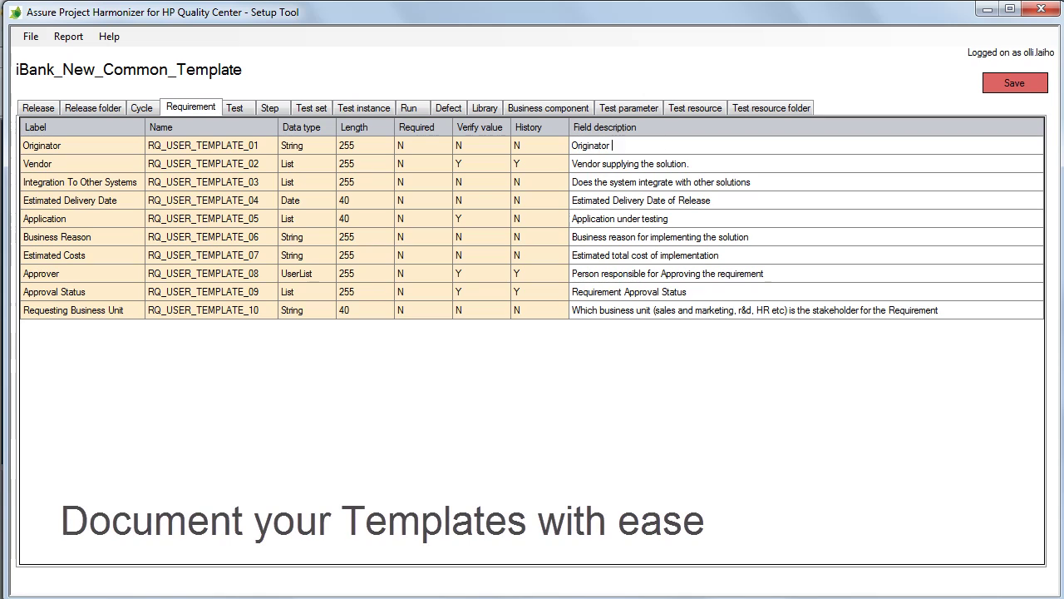
type("of the Requirement. Full name and email")
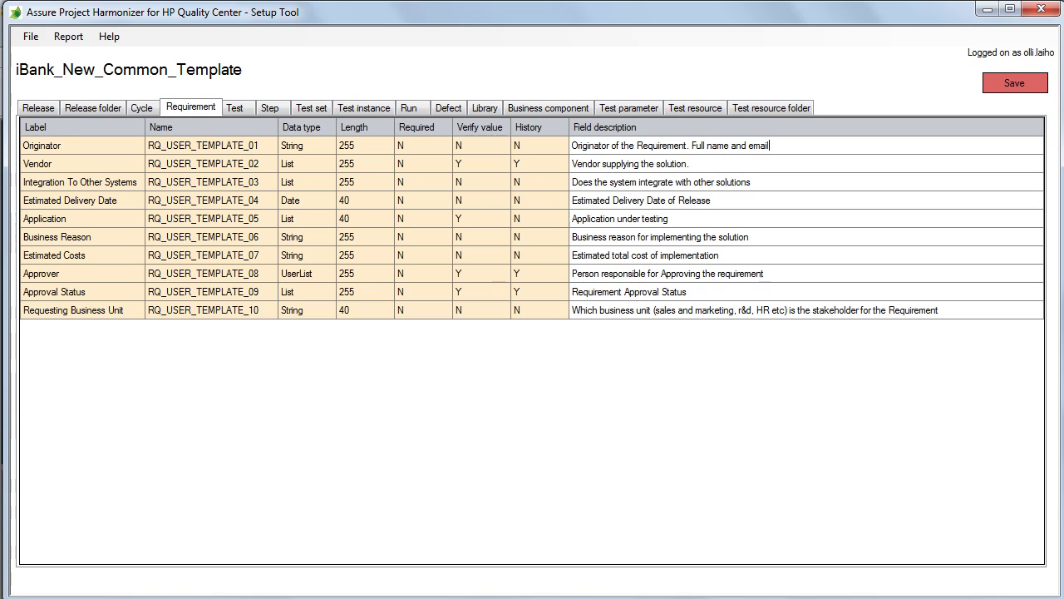
type(" address.")
Step: Export the template documentation to an Excel workbook from the Defect fields view
left_click(448, 107)
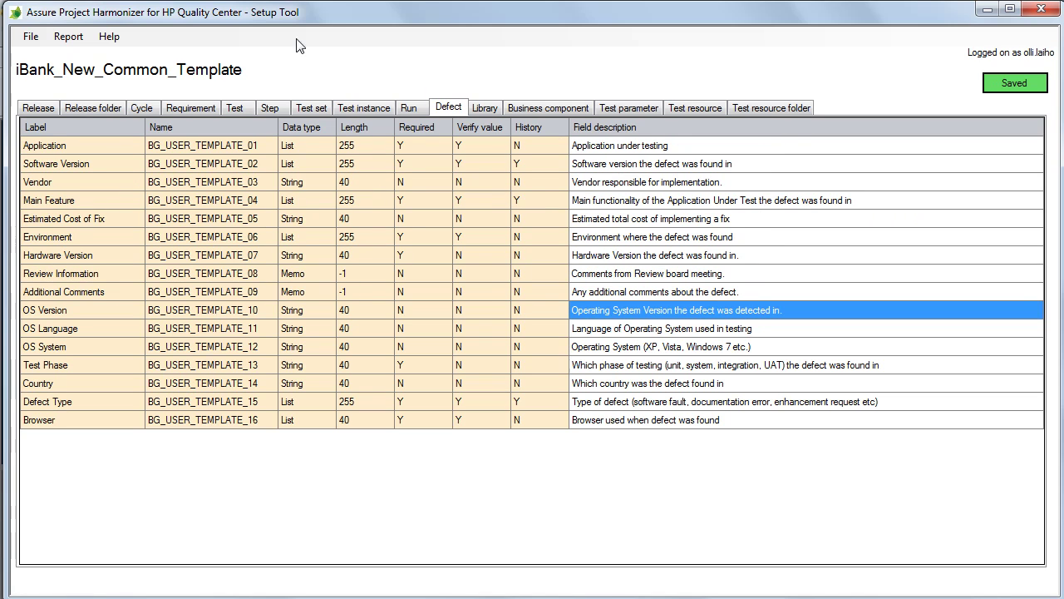
left_click(64, 36)
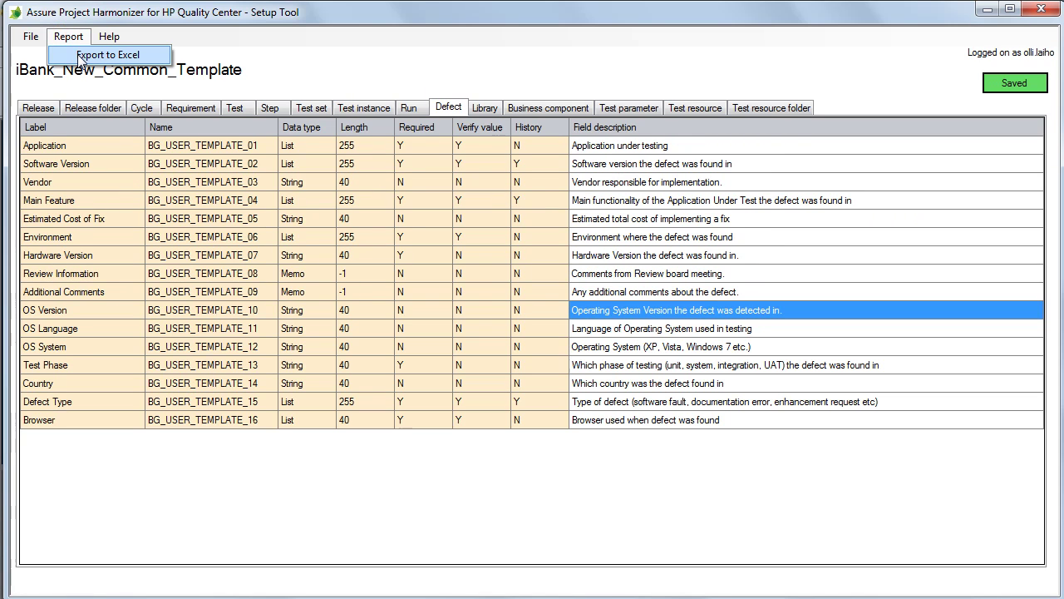
left_click(81, 55)
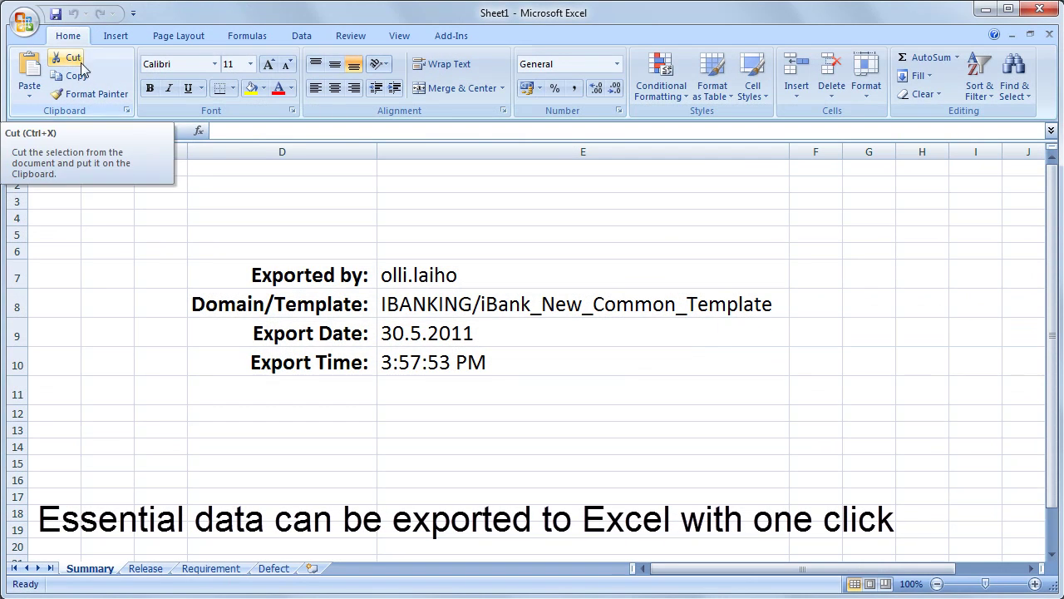
Step: Review the Requirement sheet's field descriptions and list names, then log on to the Mapping Tool
left_click(201, 571)
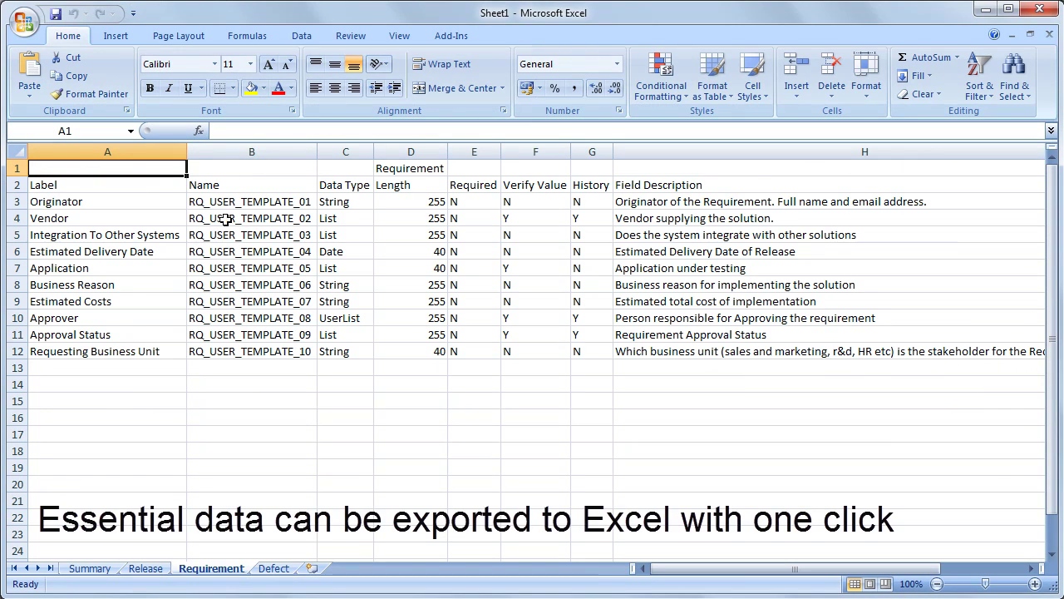
left_click_drag(803, 573, 828, 572)
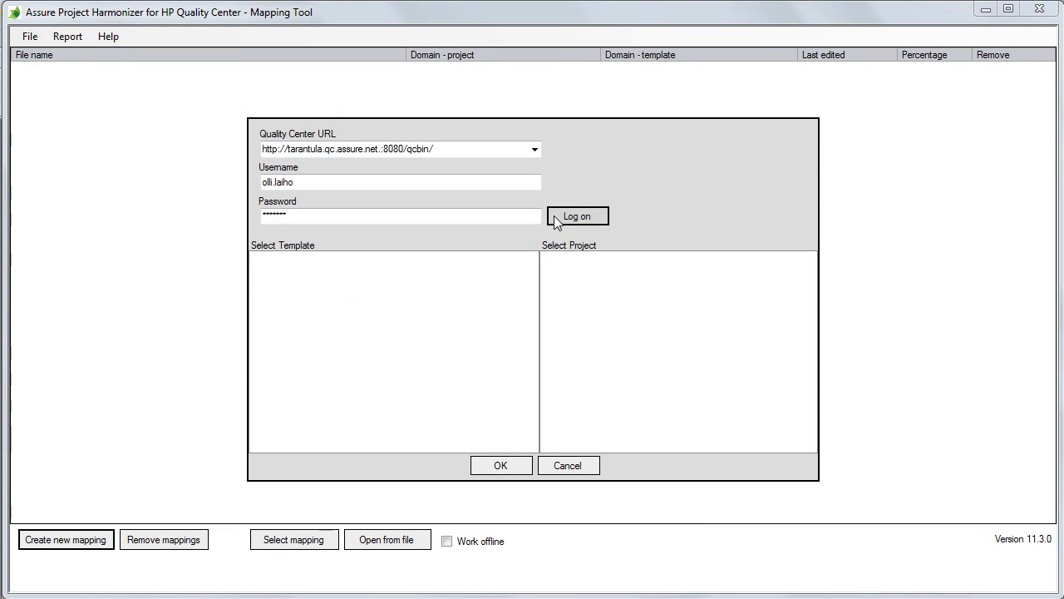
left_click(554, 218)
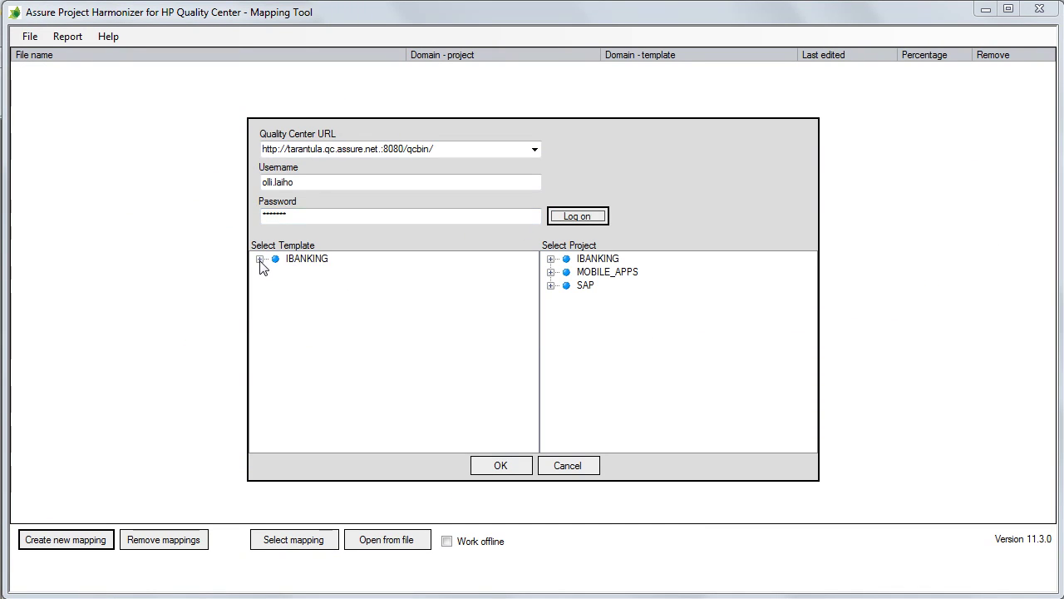
Step: Pair template iBank_New_Common_Template with project iBank_Releases_2007 from the IBANKING domains
left_click(260, 258)
left_click(310, 273)
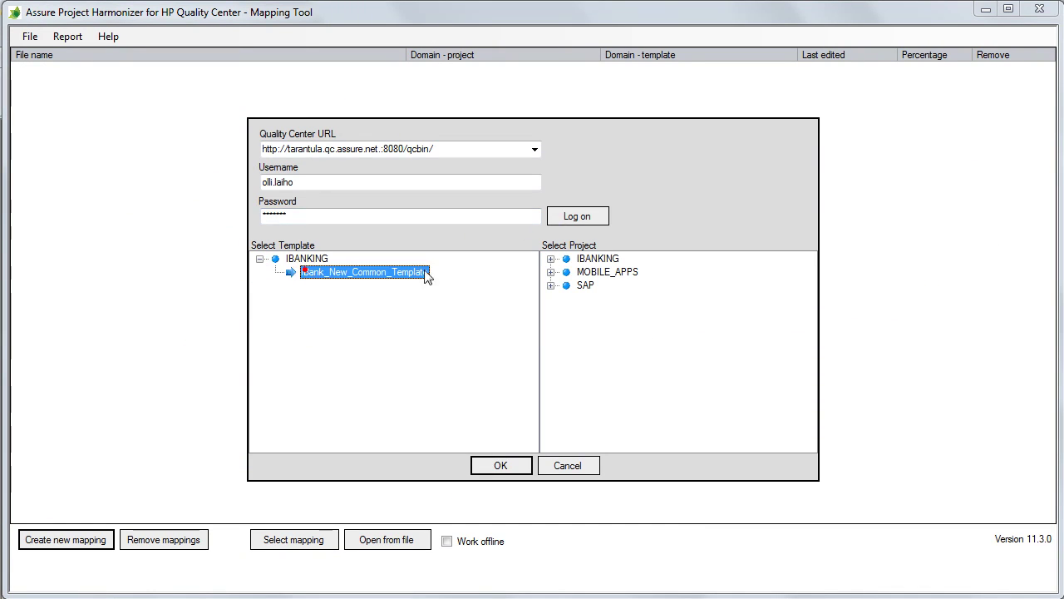
left_click(551, 258)
left_click(607, 275)
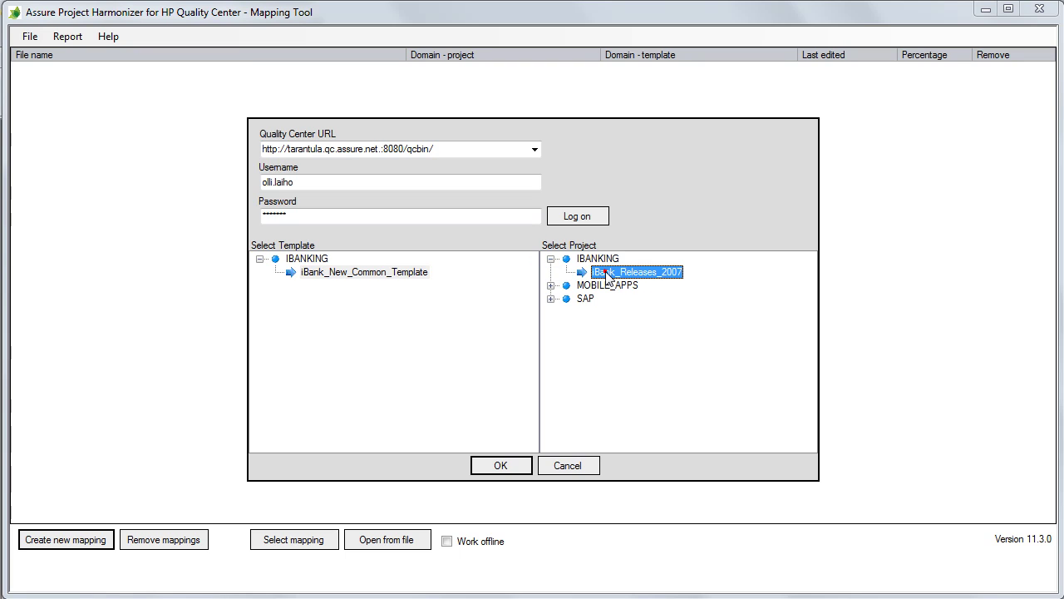
left_click(507, 464)
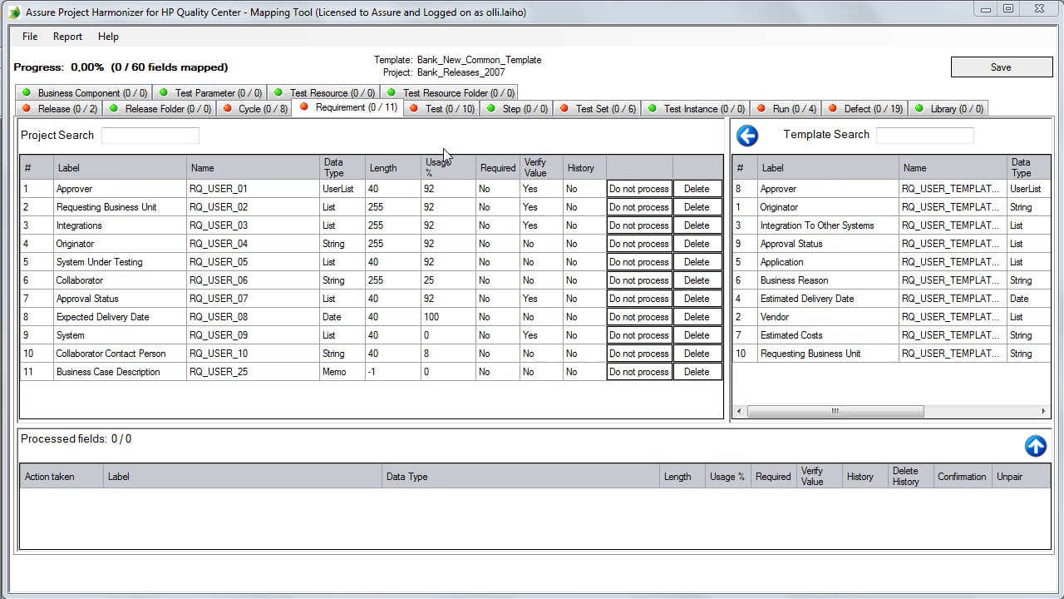
Step: Map Approver, Requesting Business Unit, and Integrations to Integration To Other Systems
left_click(108, 195)
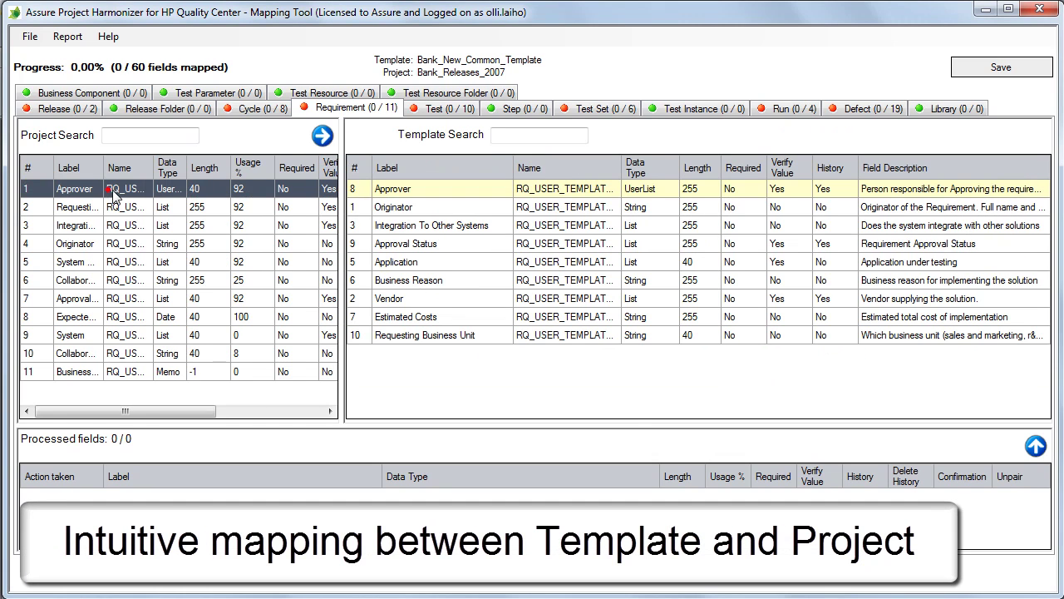
double_click(424, 193)
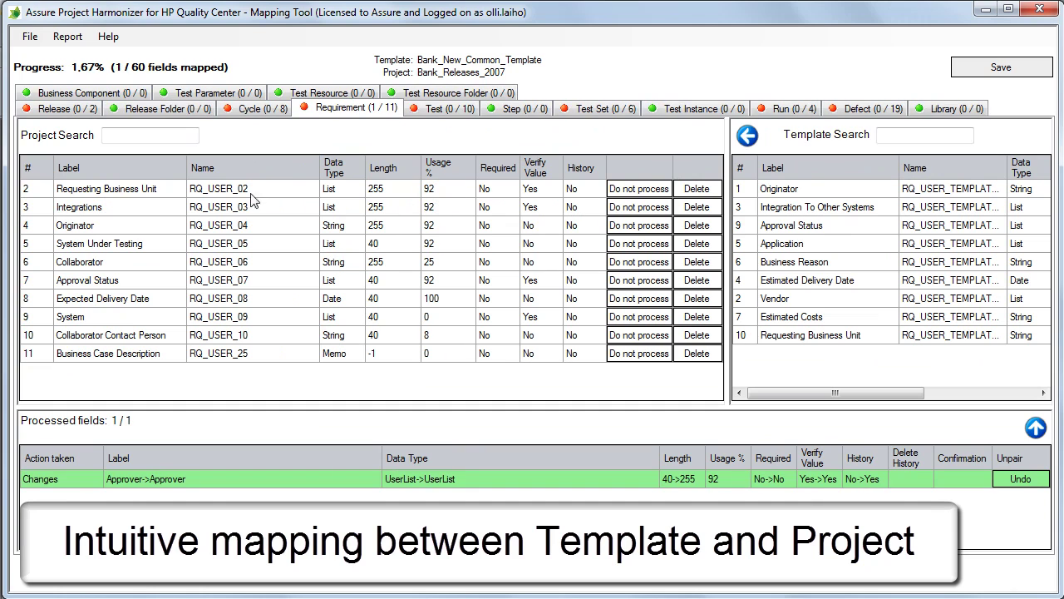
left_click(156, 190)
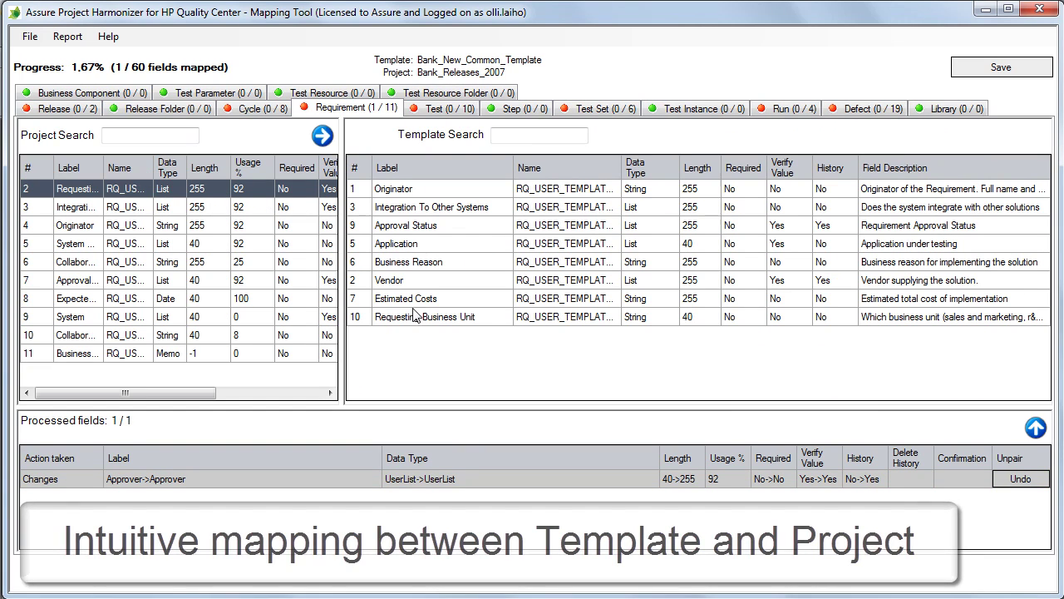
double_click(449, 318)
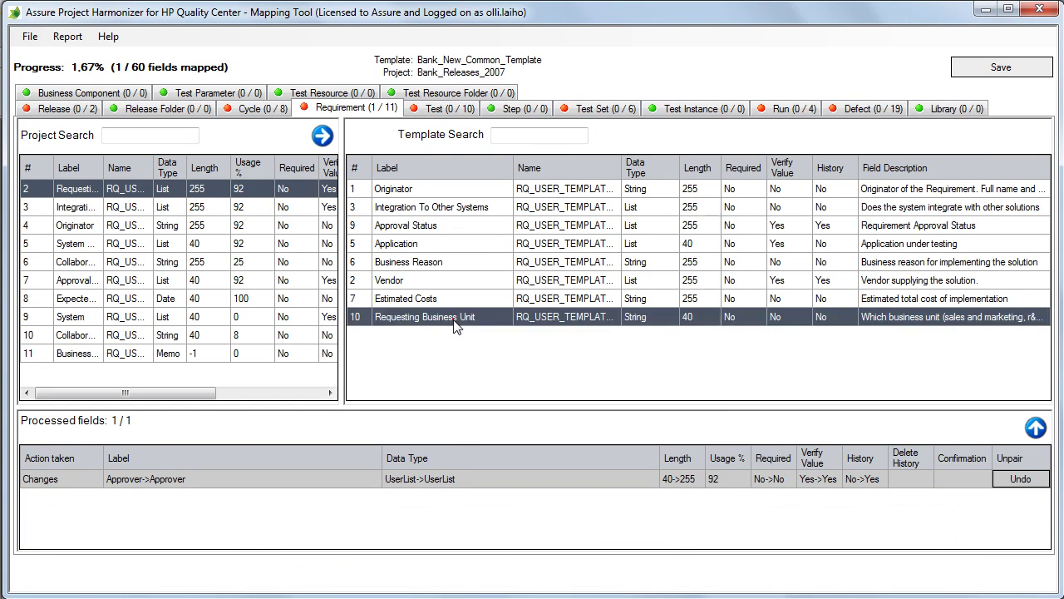
left_click(133, 191)
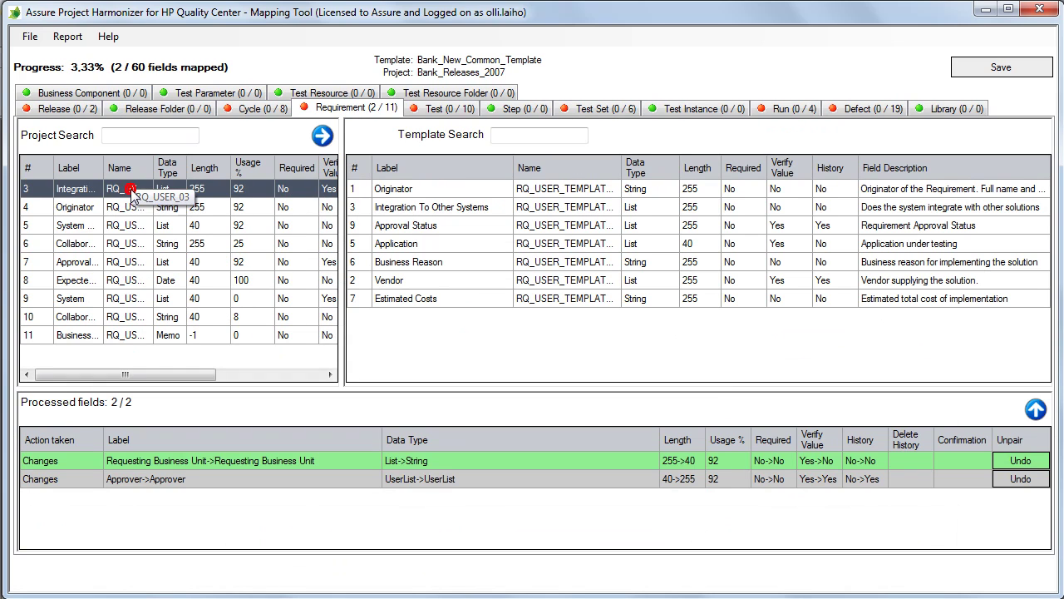
mouse_move(635, 214)
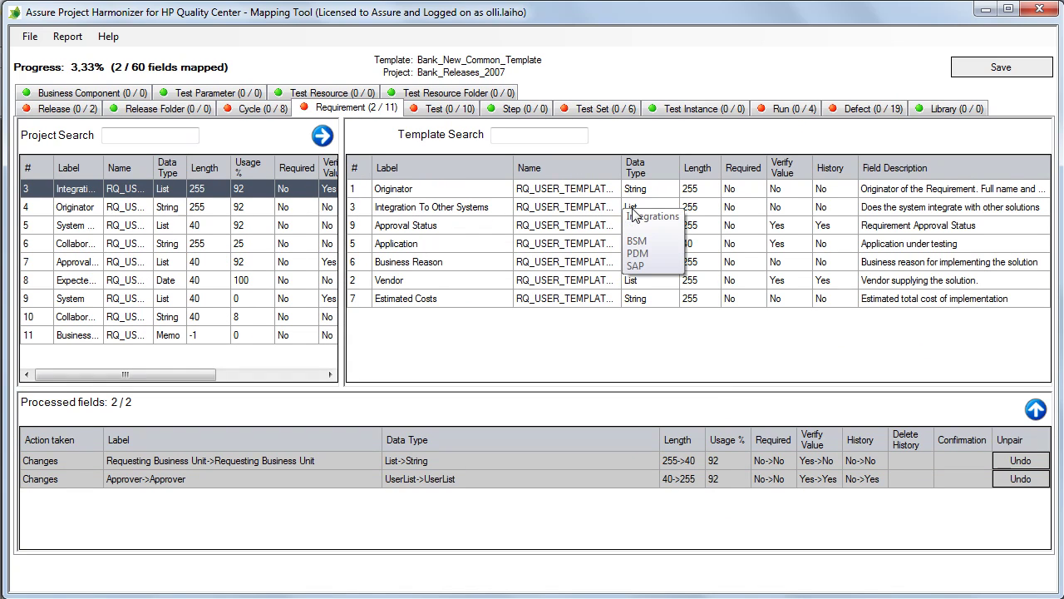
double_click(484, 208)
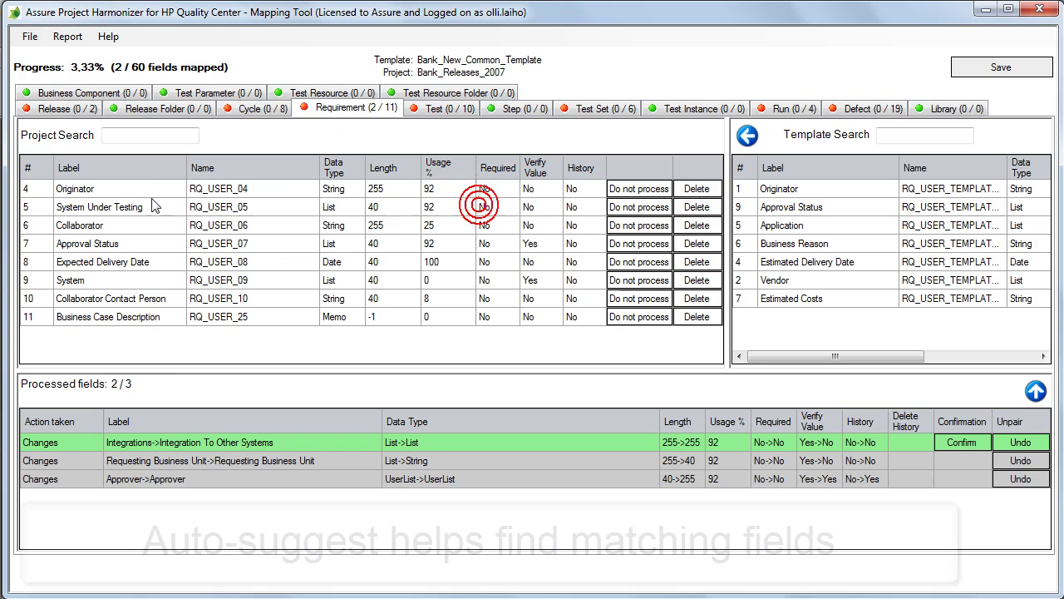
Step: Map Originator to Originator, System Under Testing to Application, and Collaborator to Vendor
left_click(130, 198)
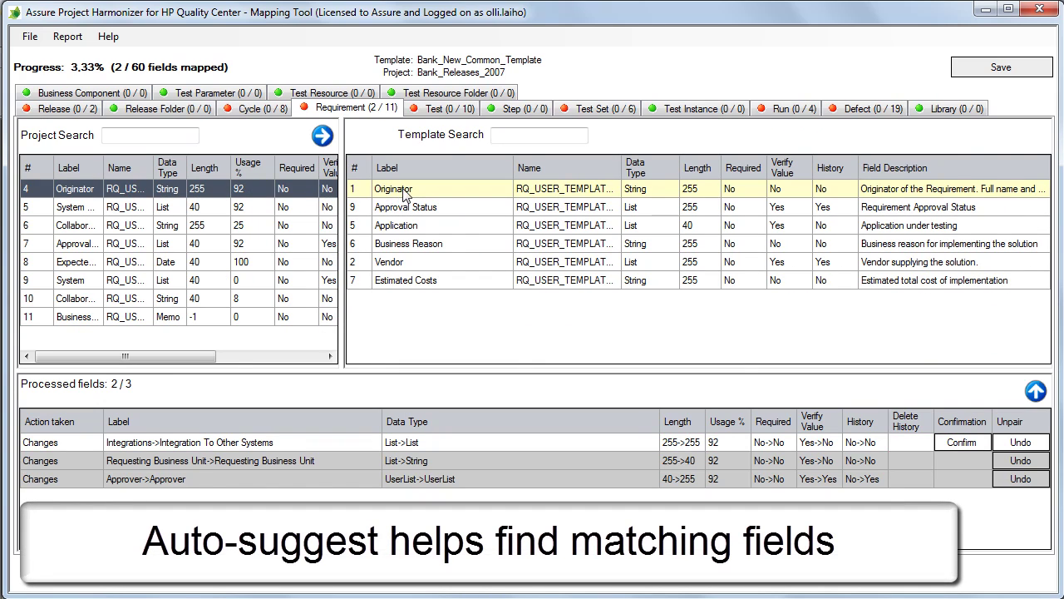
double_click(403, 192)
left_click(154, 196)
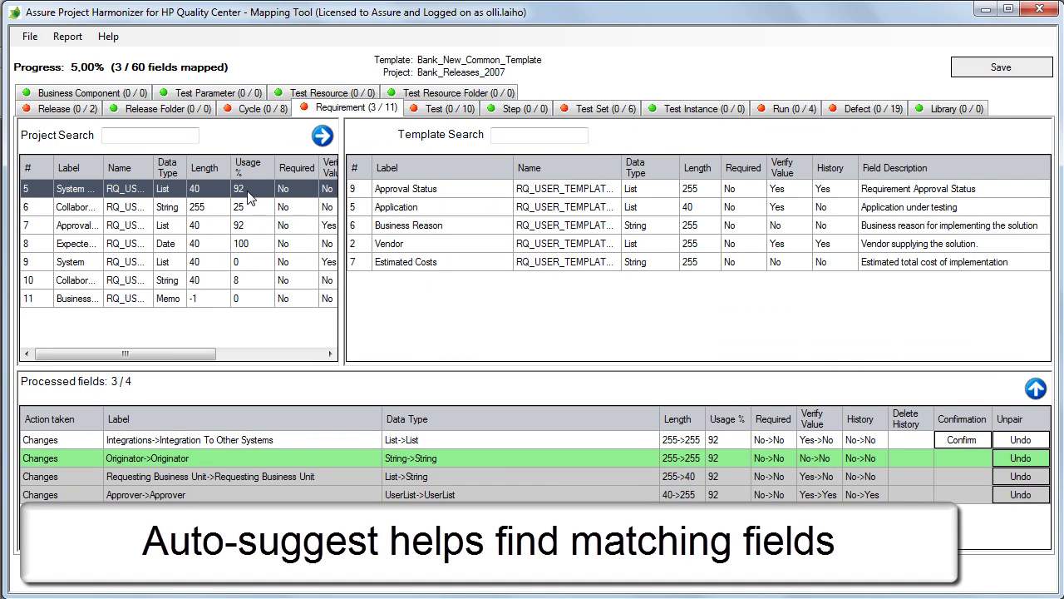
double_click(447, 214)
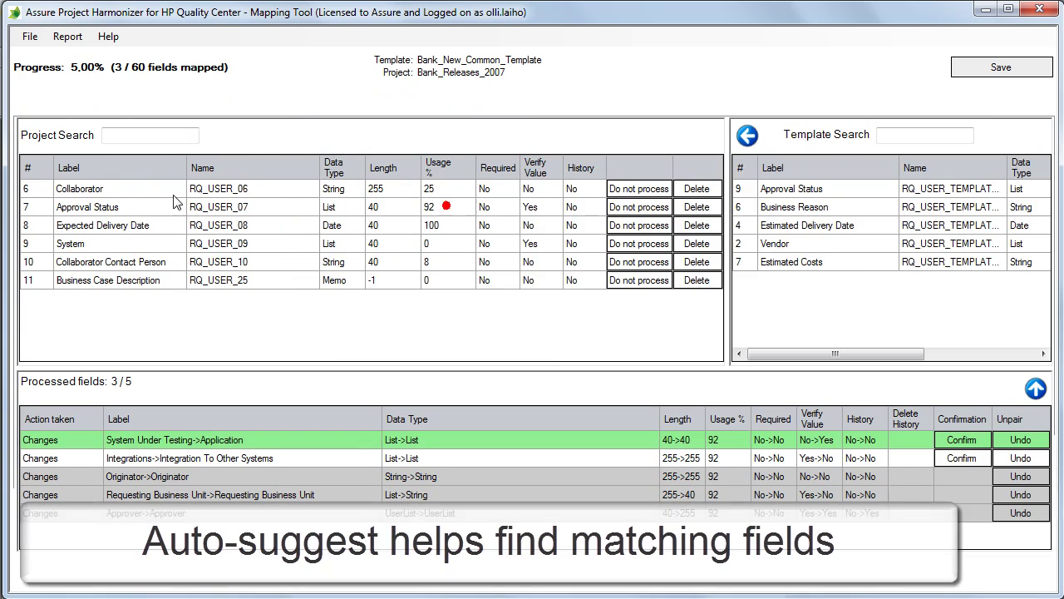
left_click(114, 197)
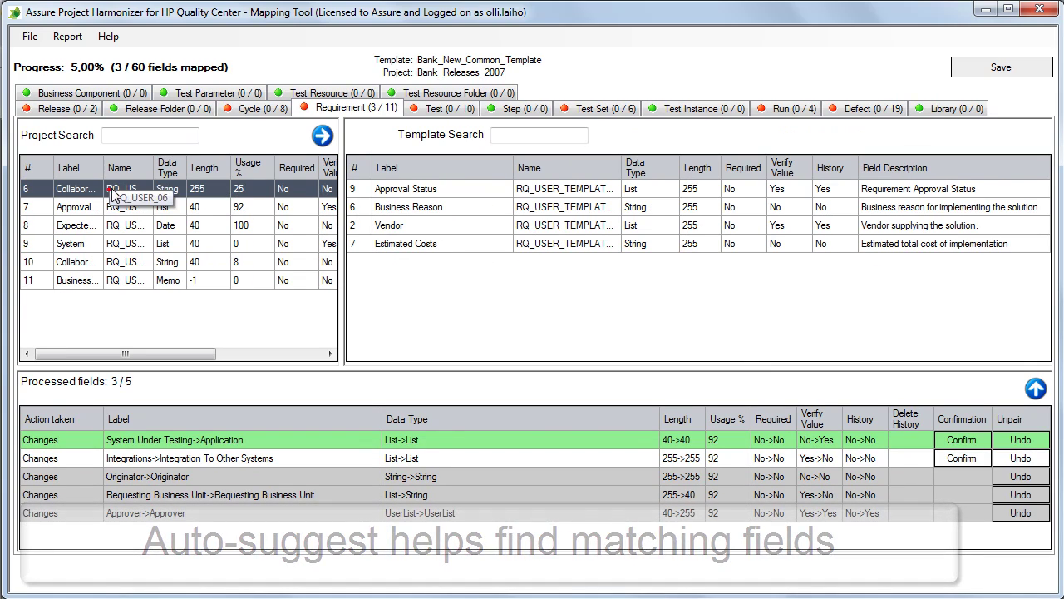
double_click(413, 225)
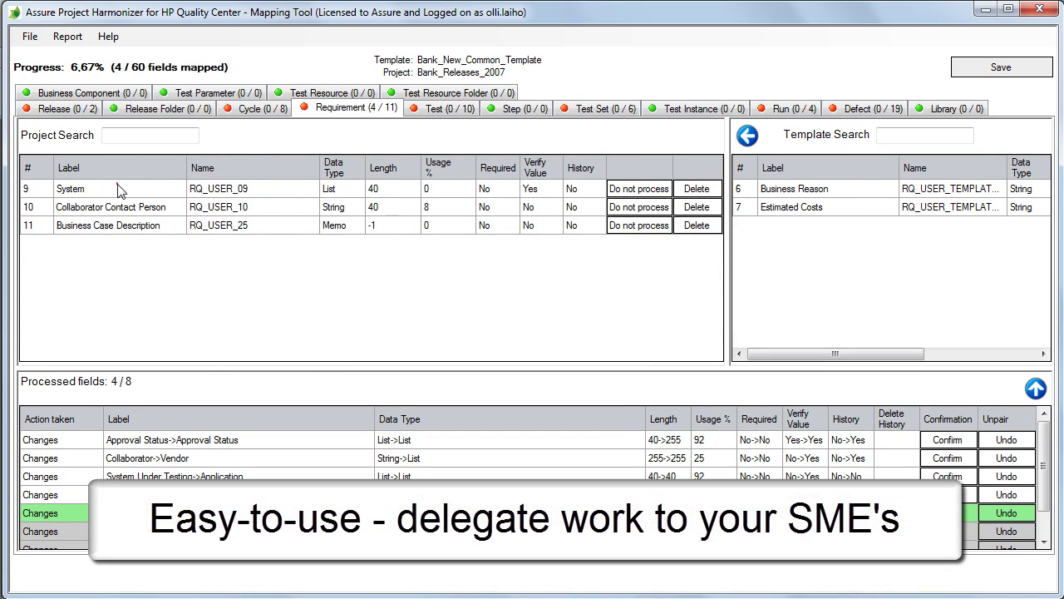
Step: Mark the System field for deletion and set Collaborator Contact Person to Do not process
left_click(305, 188)
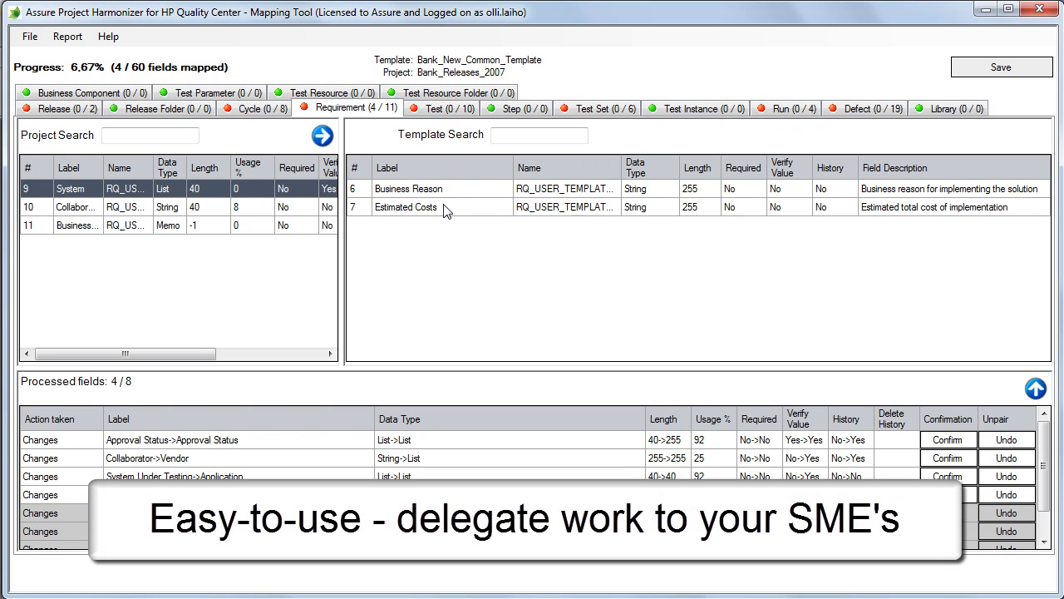
left_click(322, 135)
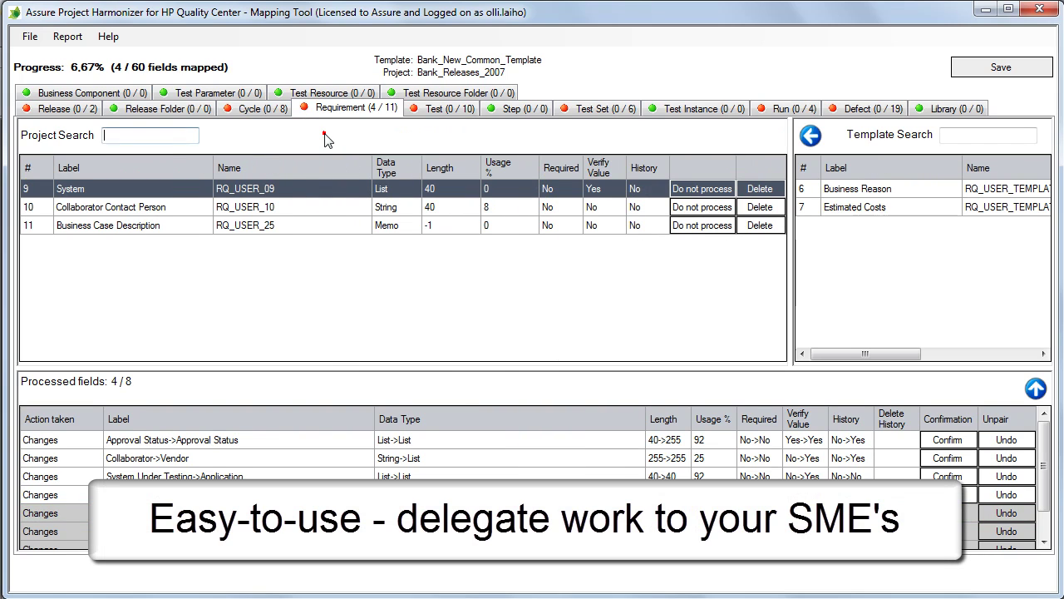
left_click(758, 189)
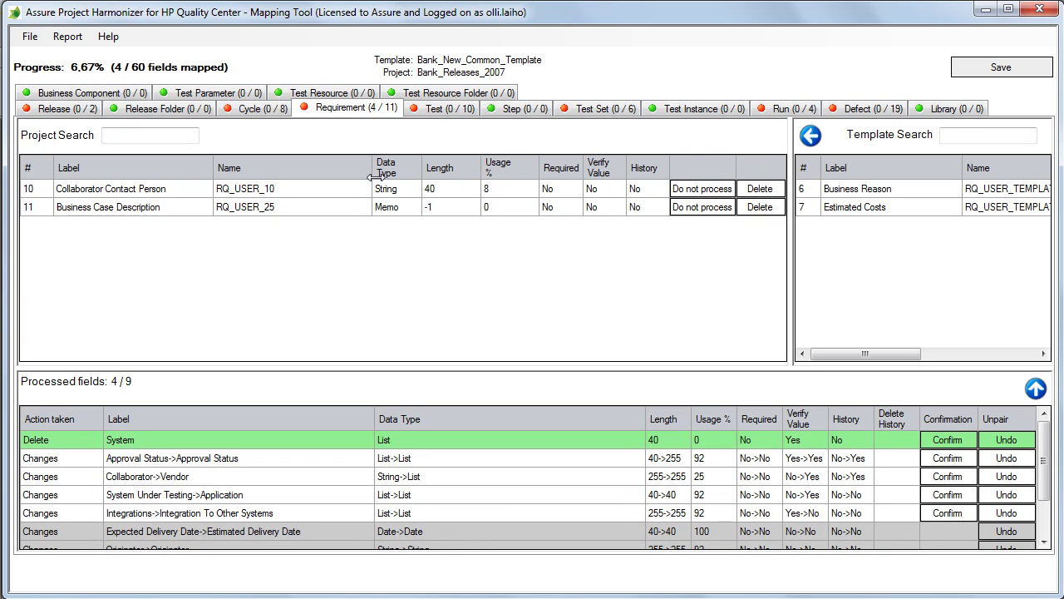
left_click(123, 188)
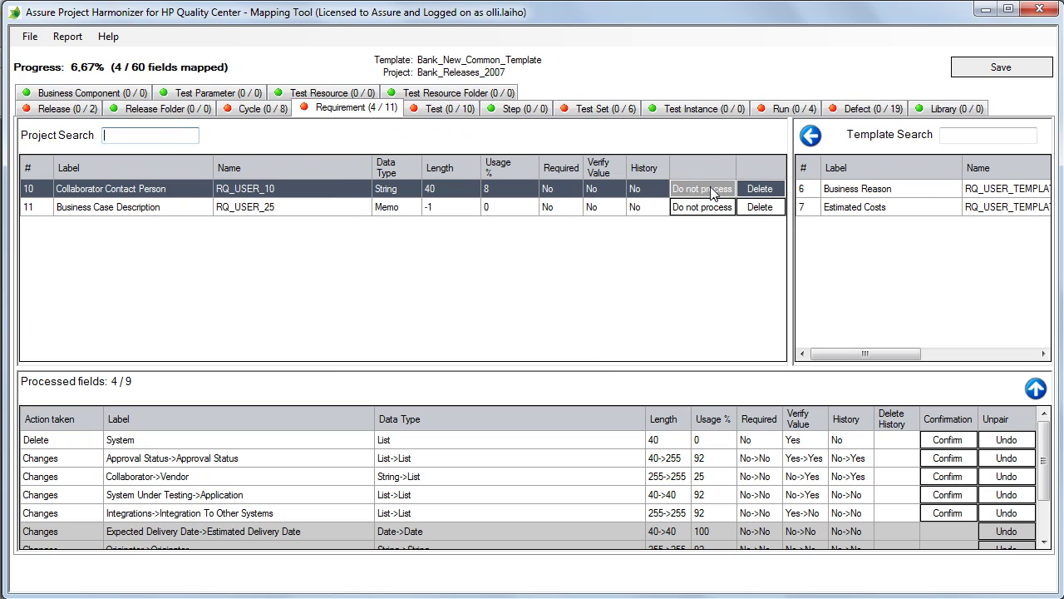
left_click(703, 188)
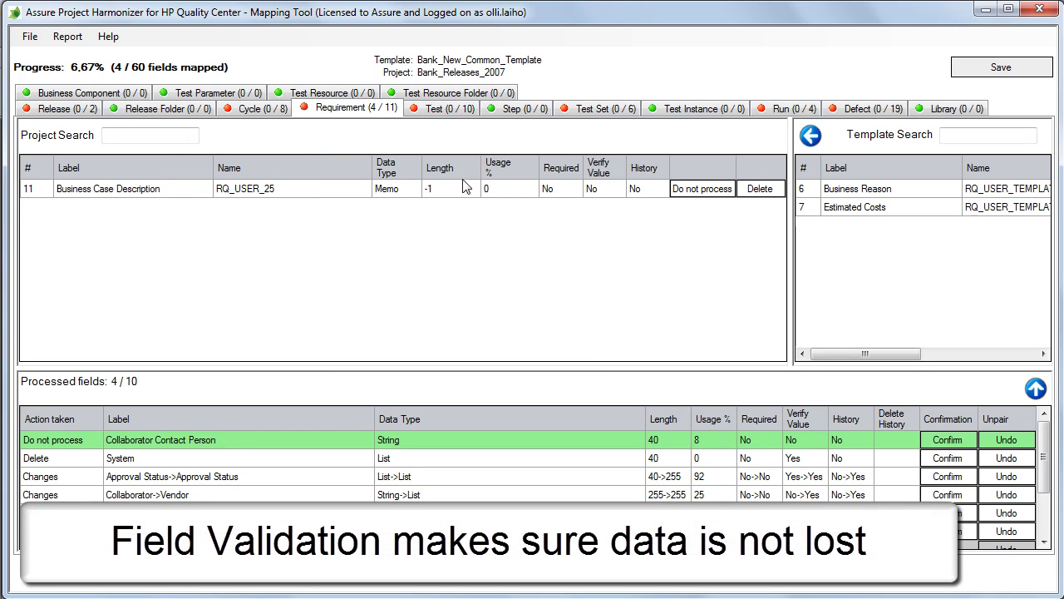
Step: Map Business Case Description to the template's Business Reason field
left_click(307, 188)
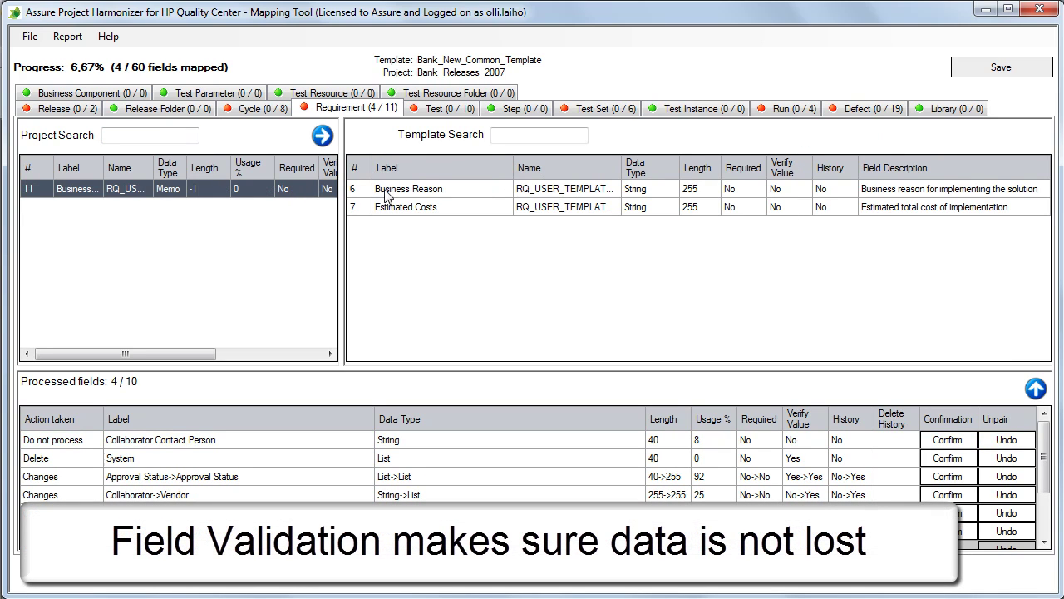
left_click(457, 190)
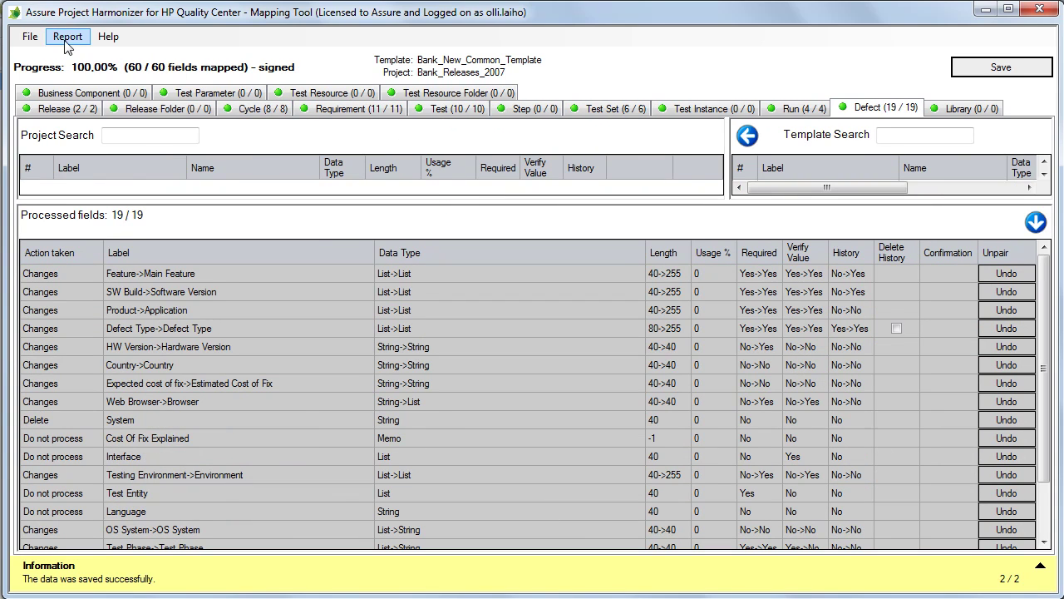
left_click(67, 37)
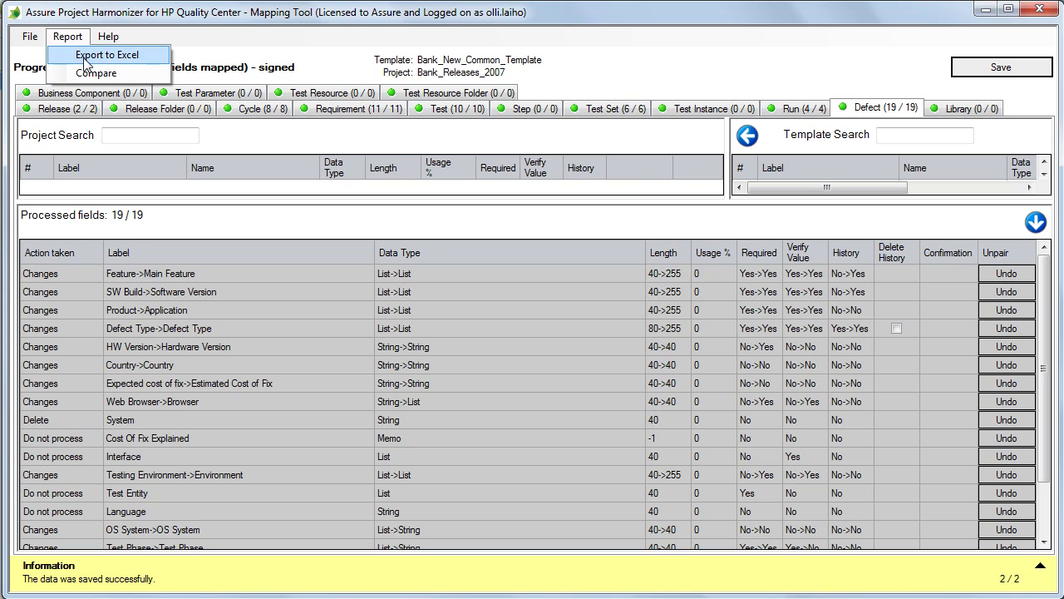
Step: Export the impact analysis to Excel and view the Requirement sheet's field mapping table
left_click(92, 55)
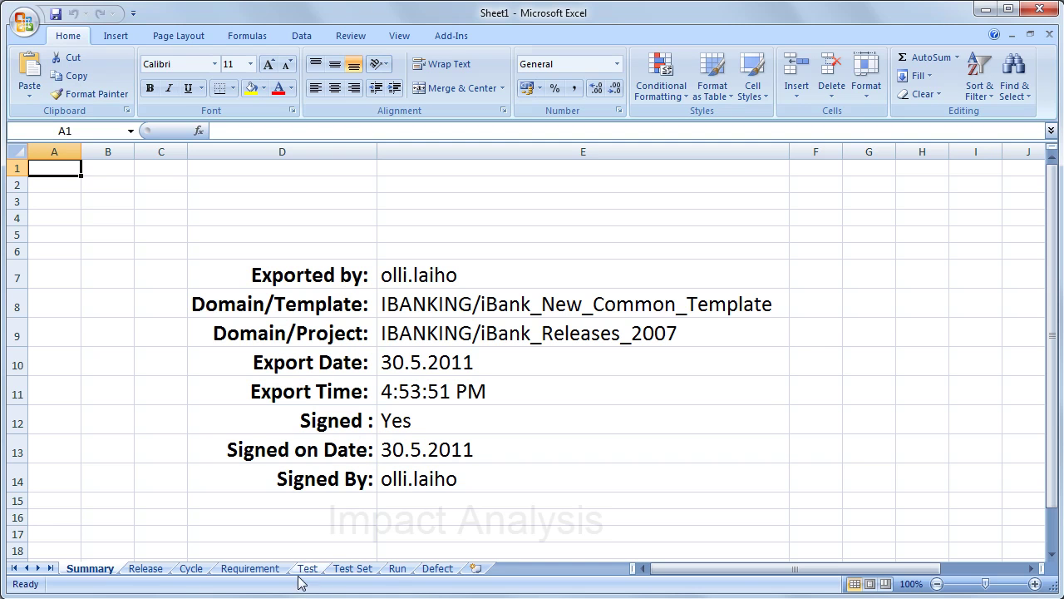
left_click(264, 570)
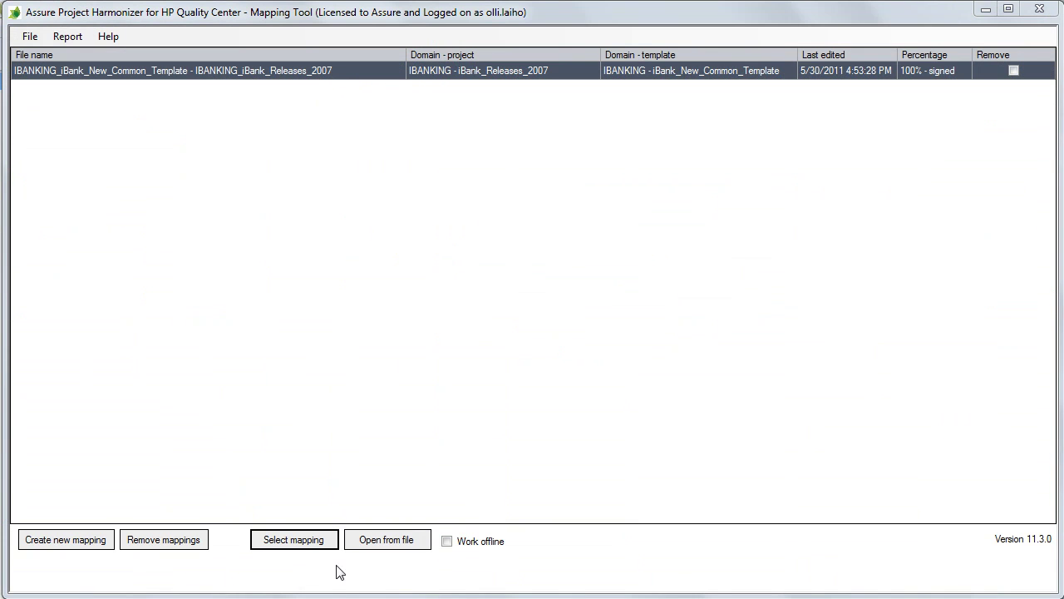
Step: Log on with the user's username and password to list templates and projects
left_click(304, 542)
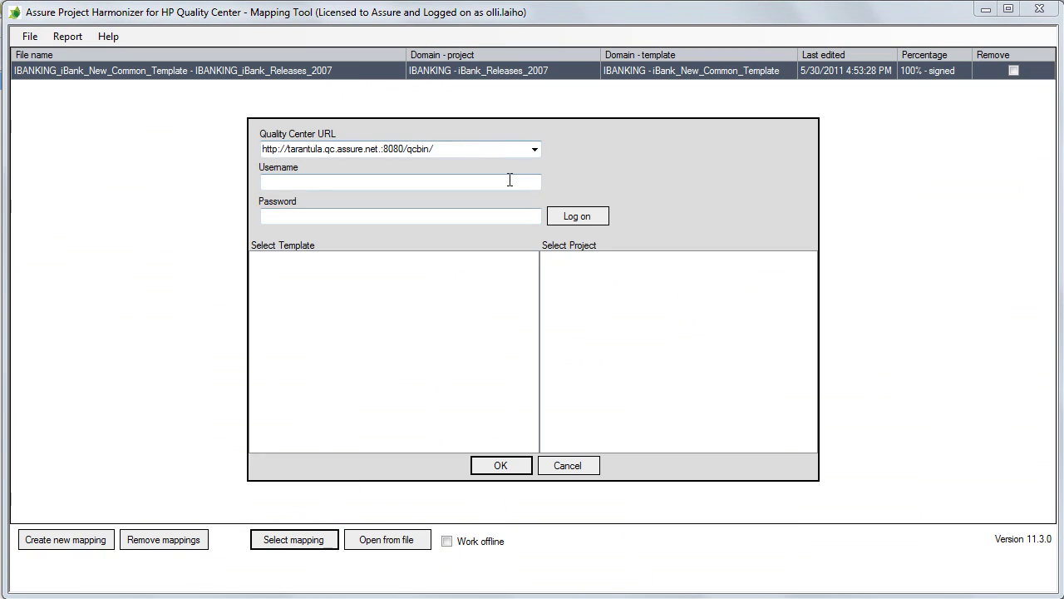
left_click(510, 180)
key("Tab")
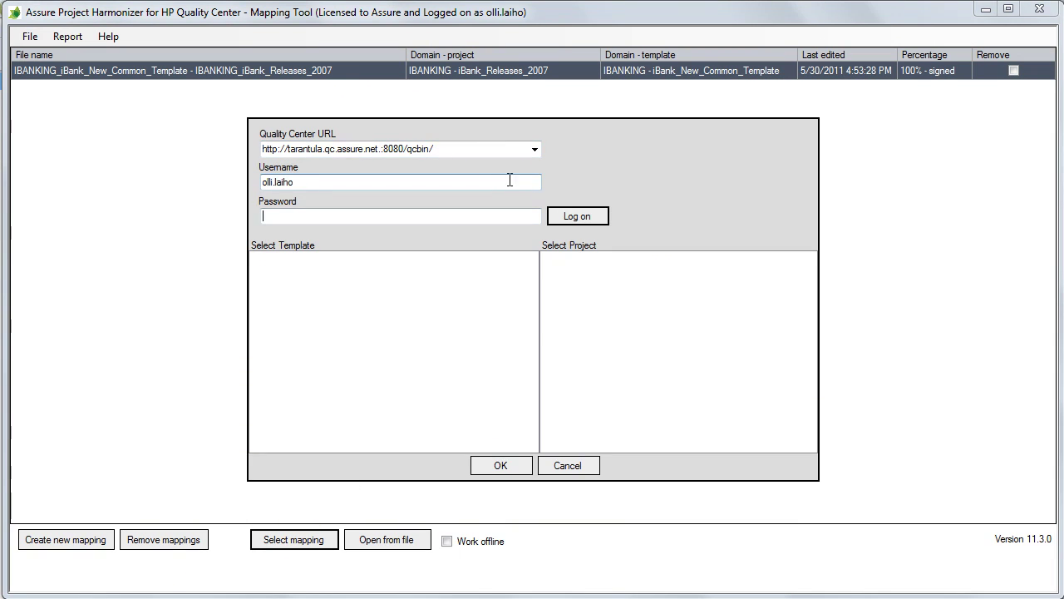
type("********")
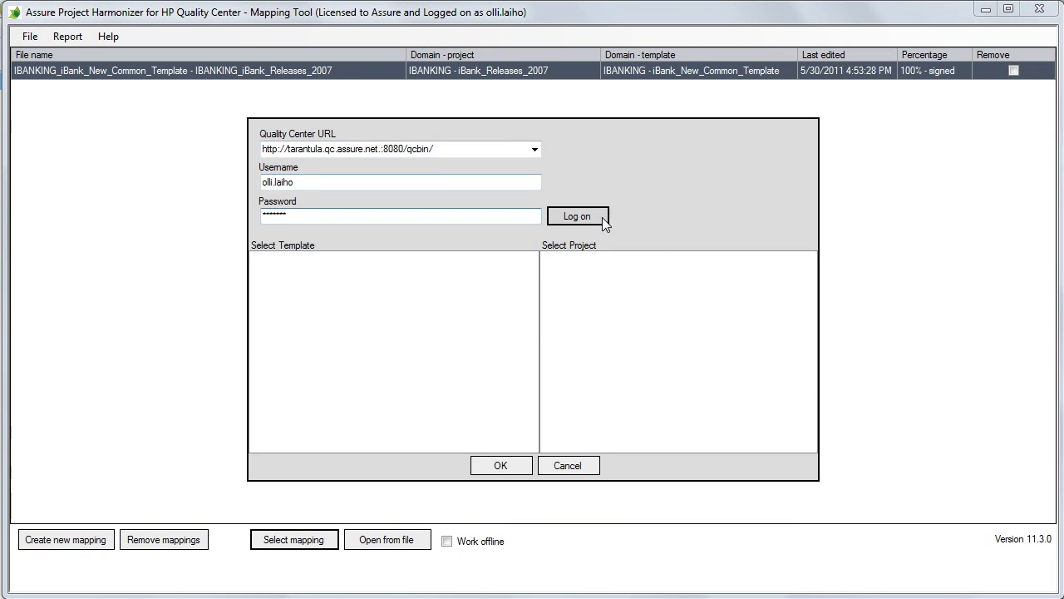
left_click(603, 218)
Step: Pair iBank_New_Common_Template with the MOBILE_APPS project MobiBank_EMEA
left_click(306, 276)
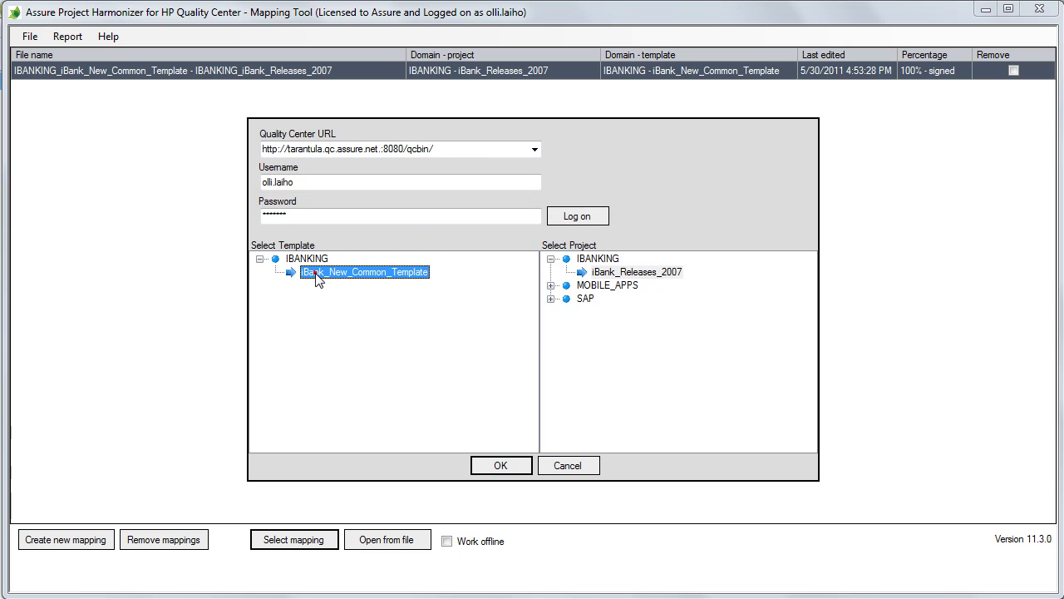
left_click(550, 285)
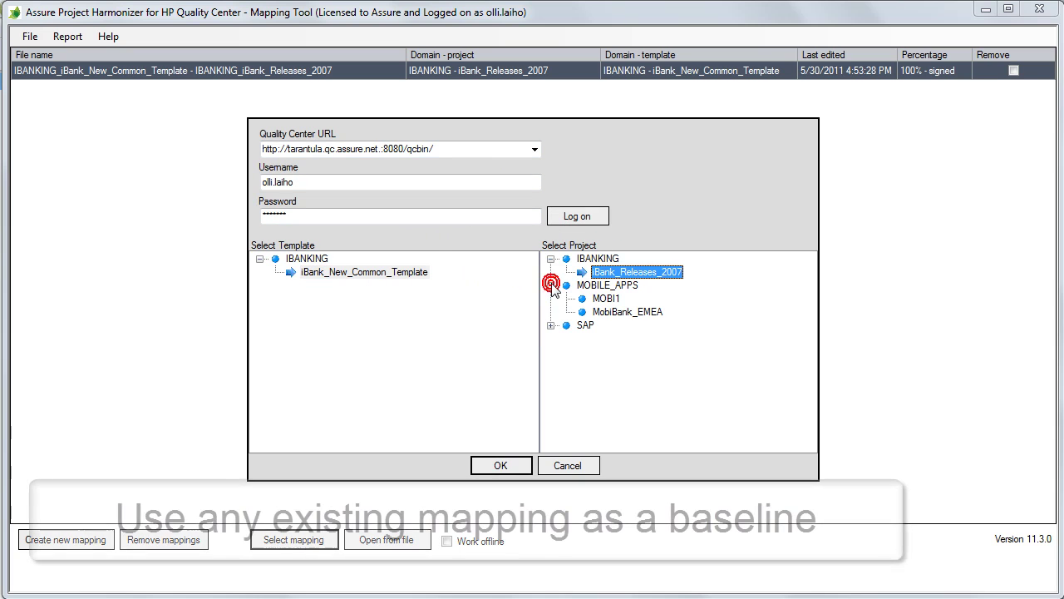
left_click(622, 312)
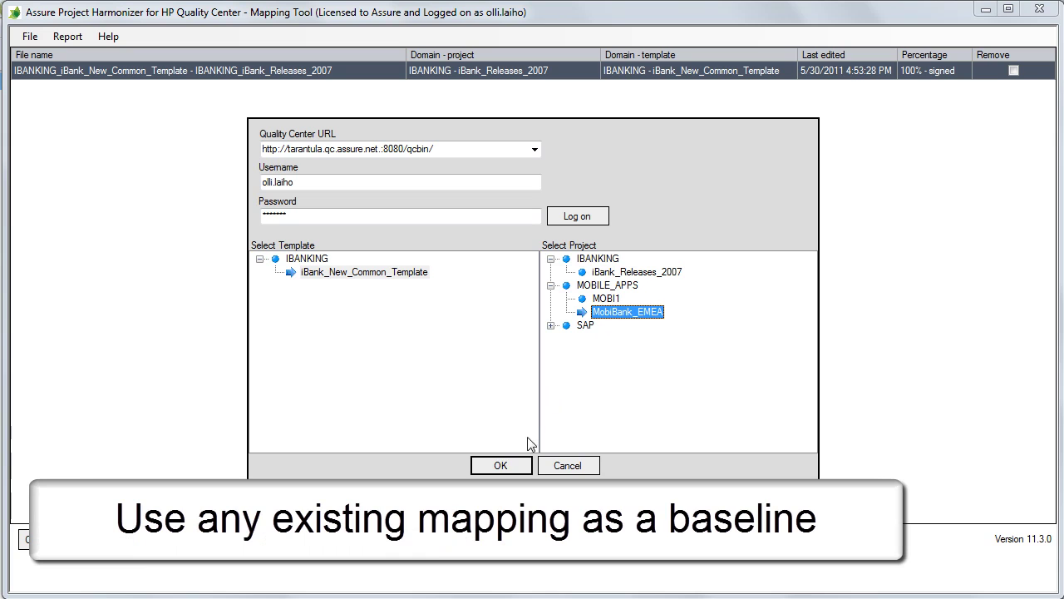
left_click(508, 465)
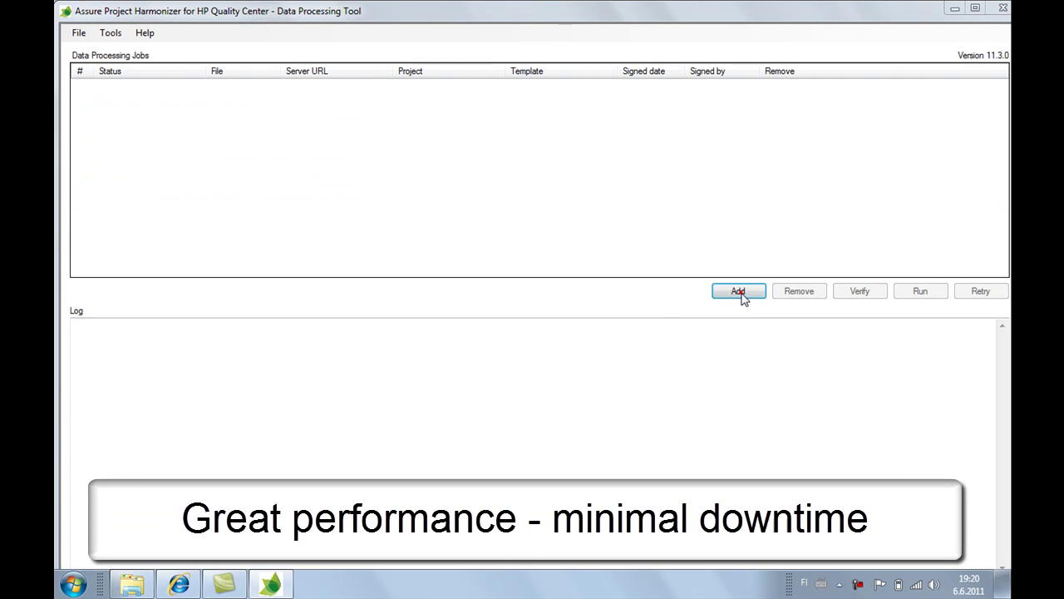
Step: Add the iBank_Releases_2007 .amf mapping as a job, log on, and run the conversion
left_click(739, 292)
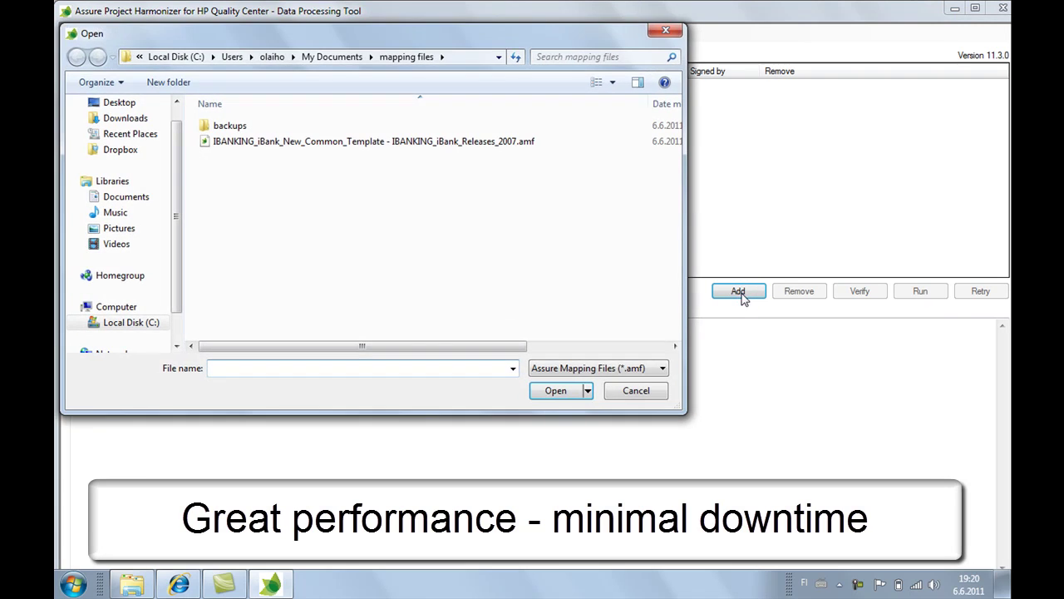
double_click(401, 148)
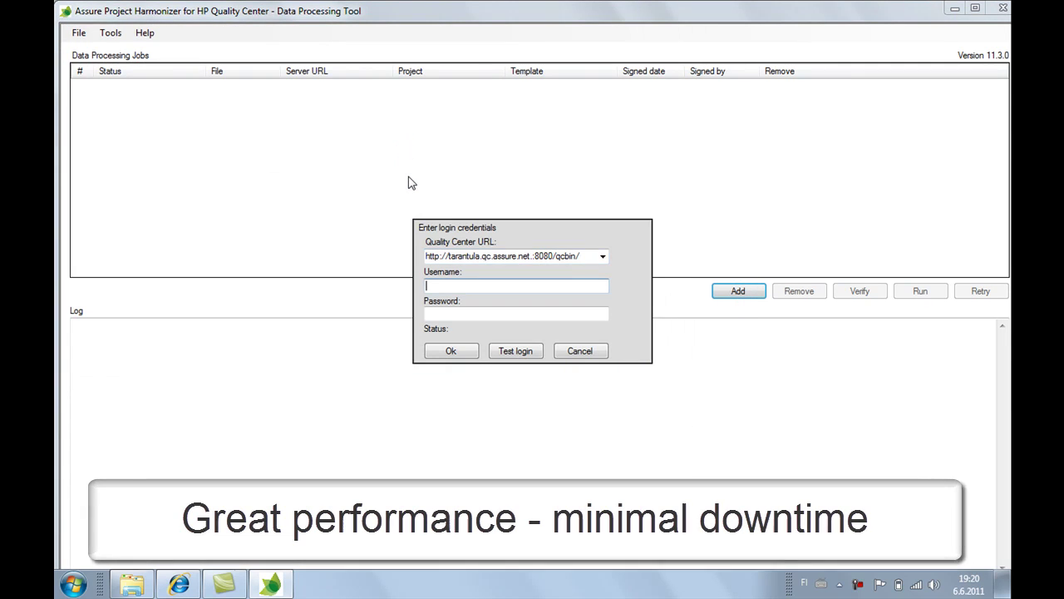
key("Tab")
type("*")
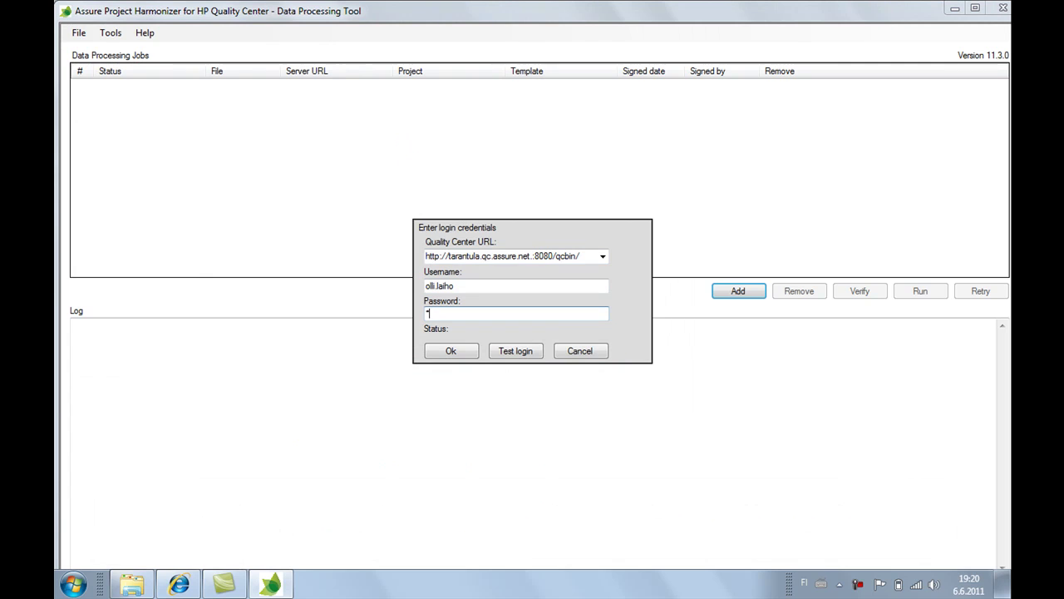
type("******")
key("Return")
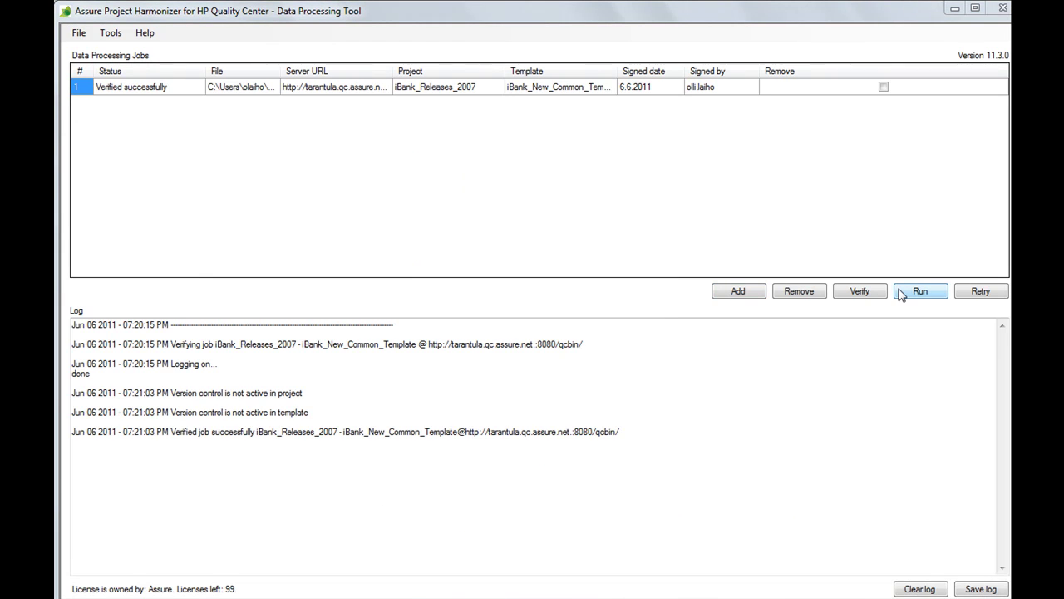
left_click(900, 295)
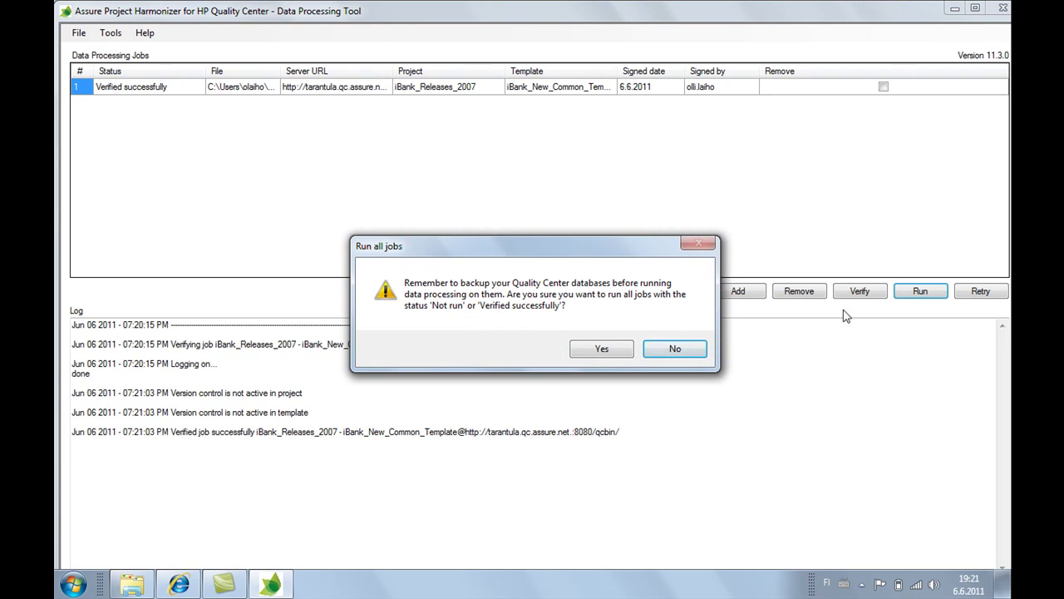
left_click(615, 352)
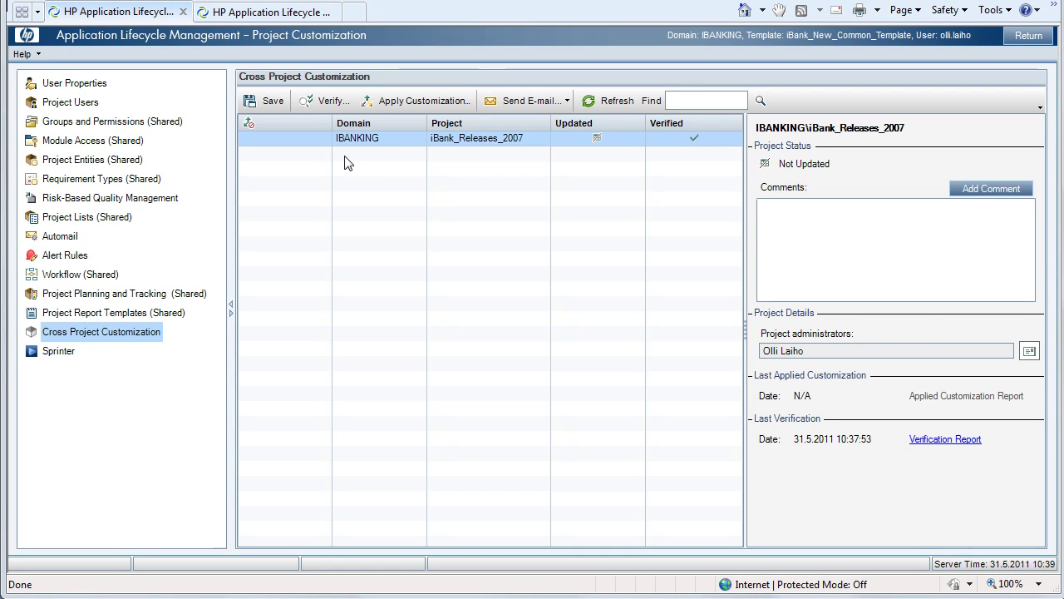
Step: Re-verify iBank_Releases_2007 against its template in Cross Project Customization
left_click(329, 112)
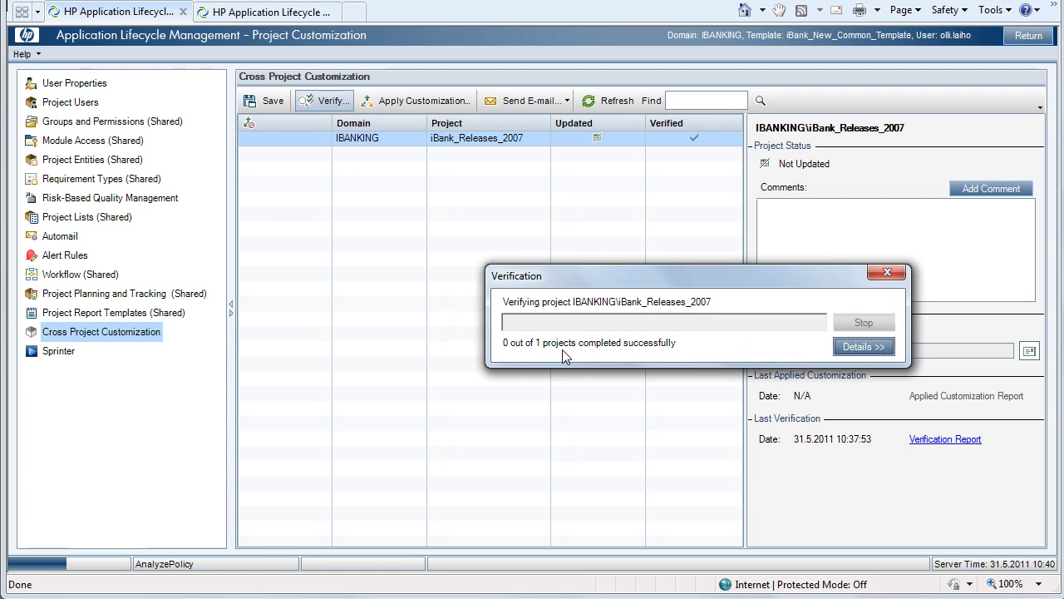